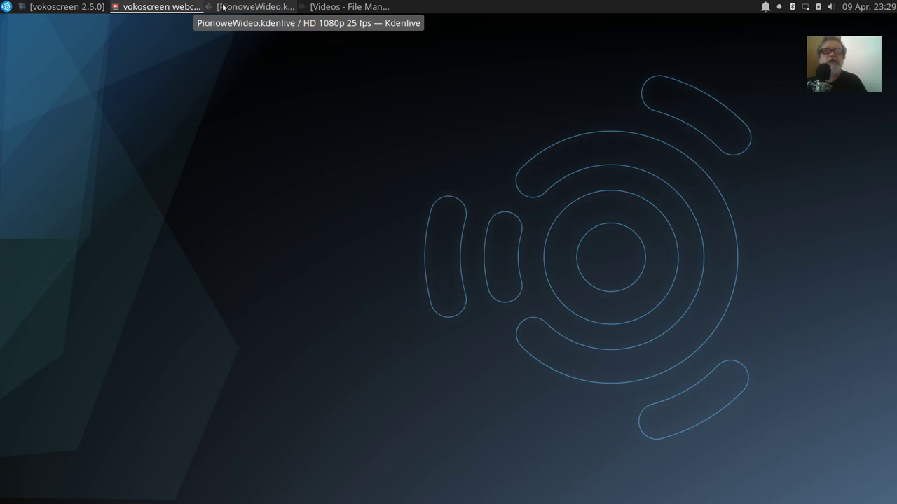
Switch to the PionoweWideo project in Kdenlive with its window maximized and check the installed program version.
click(223, 6)
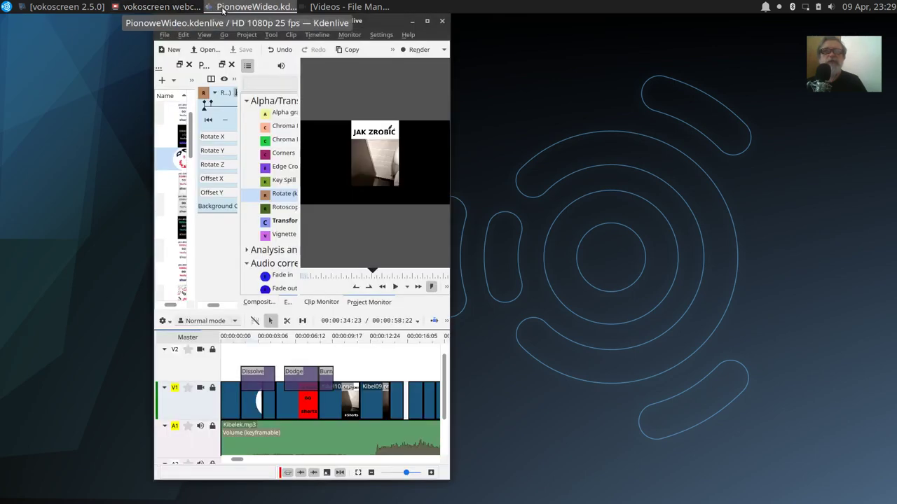
click(426, 21)
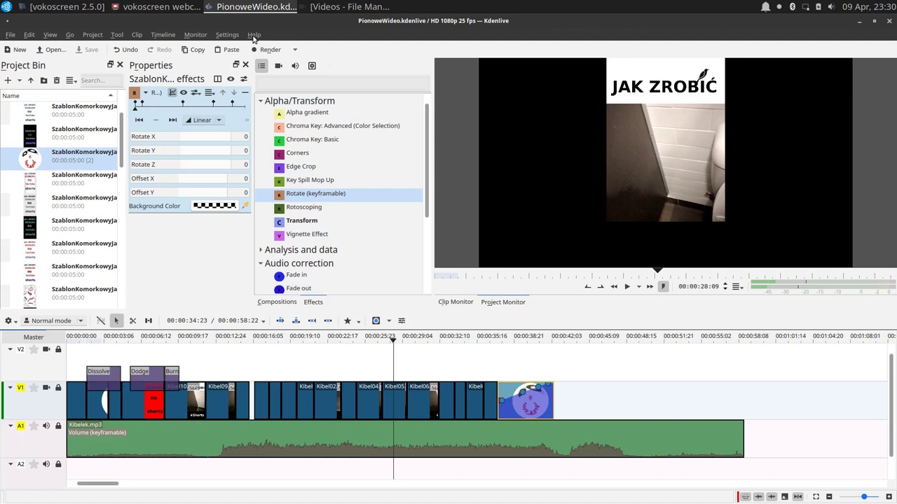
click(254, 35)
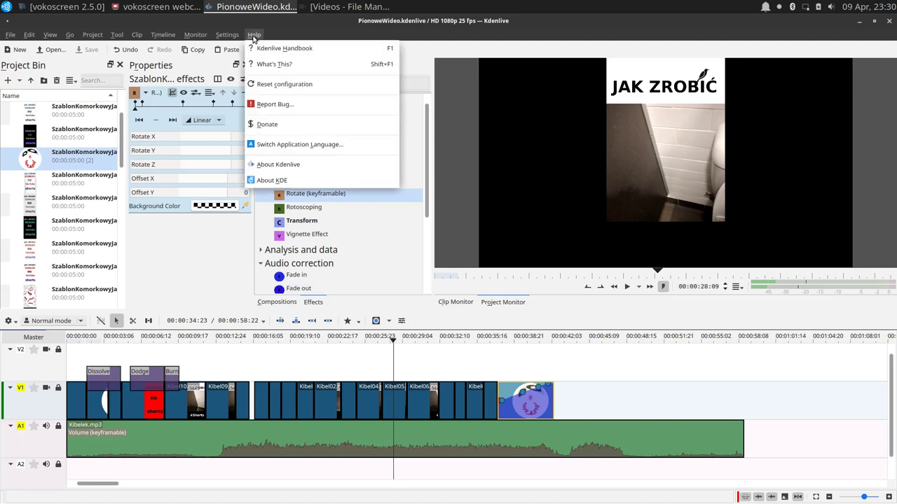
click(304, 167)
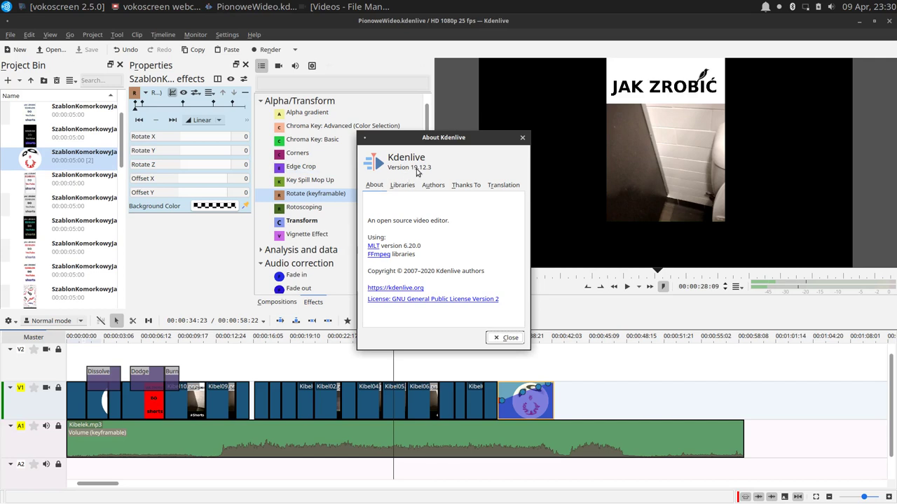
click(522, 137)
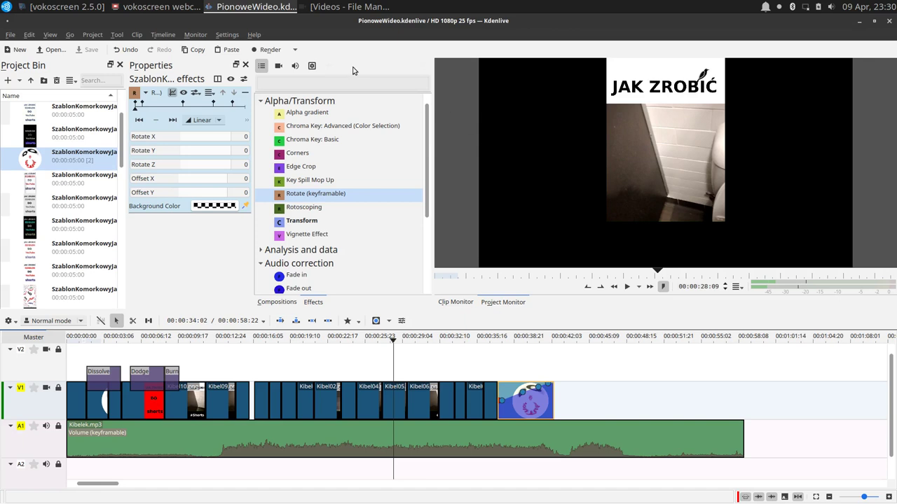
click(99, 7)
click(99, 7)
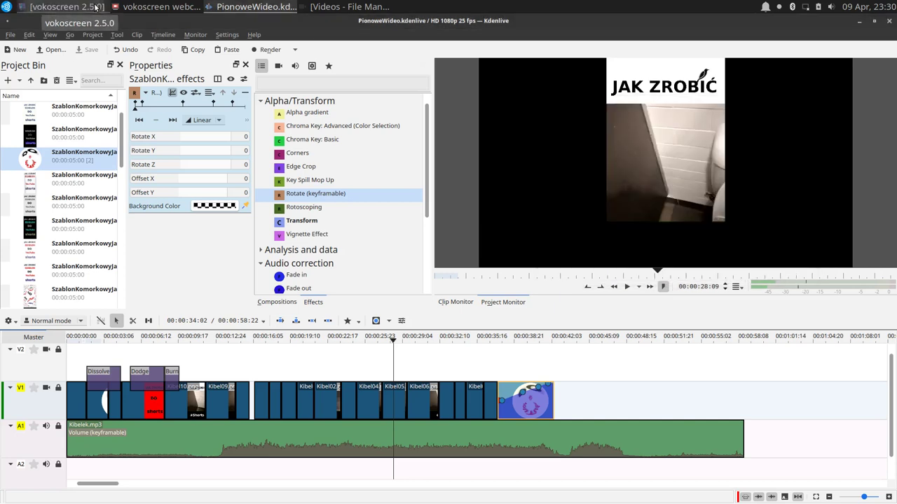
click(134, 5)
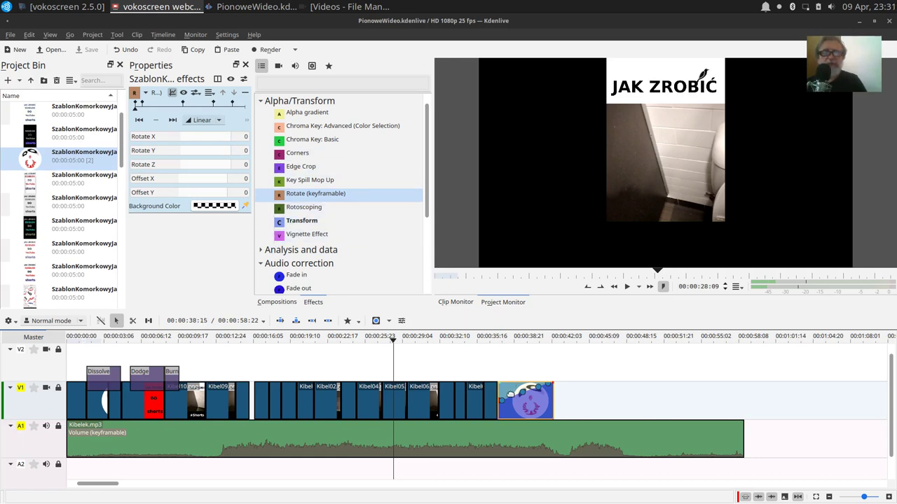
Select the last clip on track V1 and play it to preview its keyframed Rotate effect.
click(500, 368)
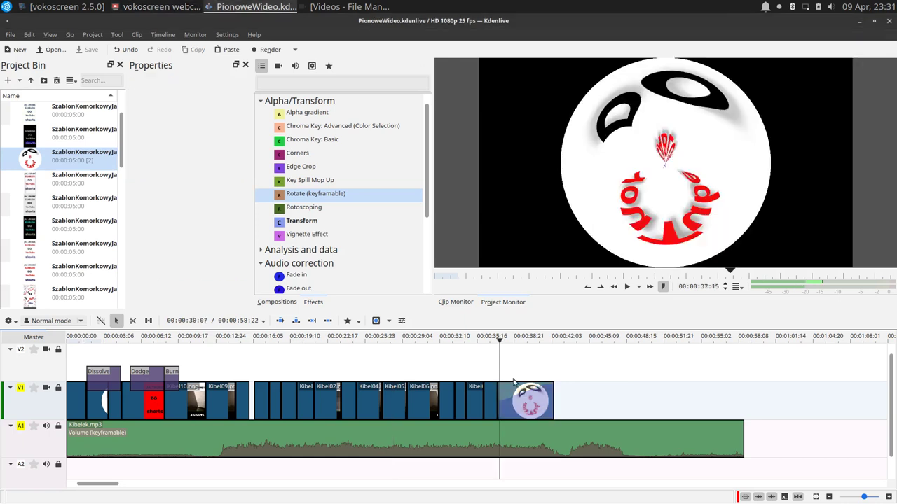
click(531, 411)
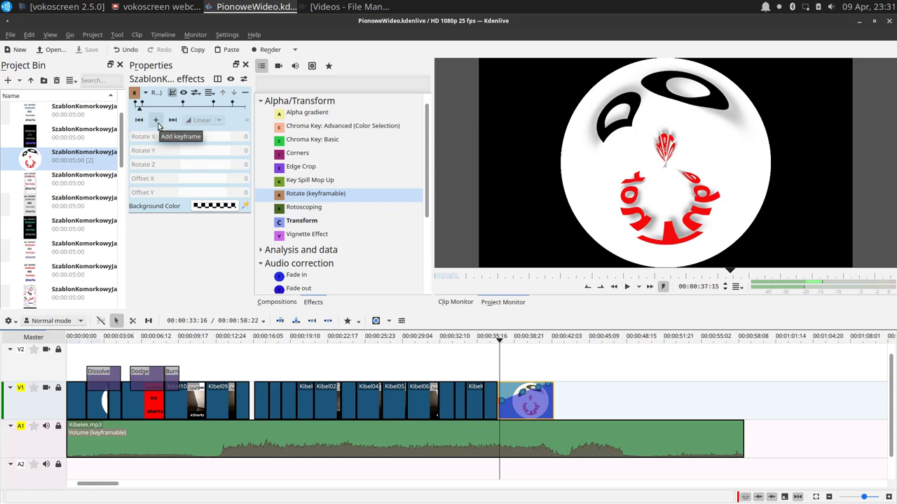
key(space)
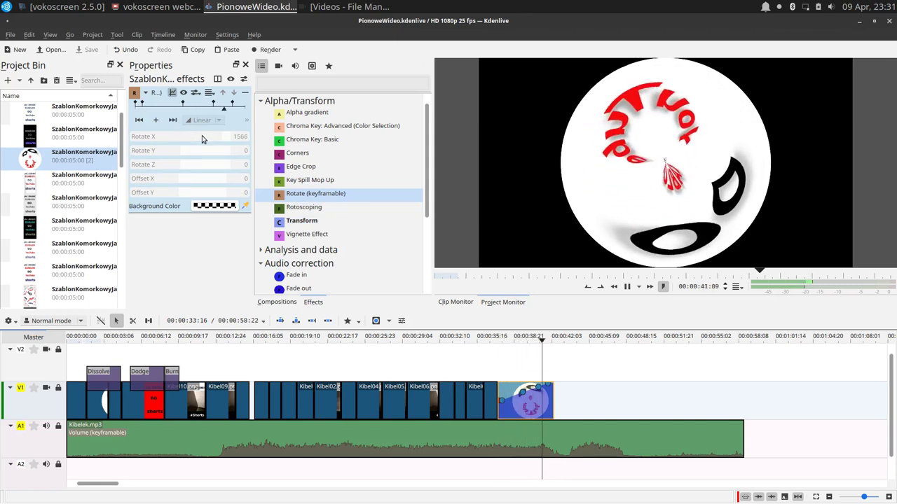
key(space)
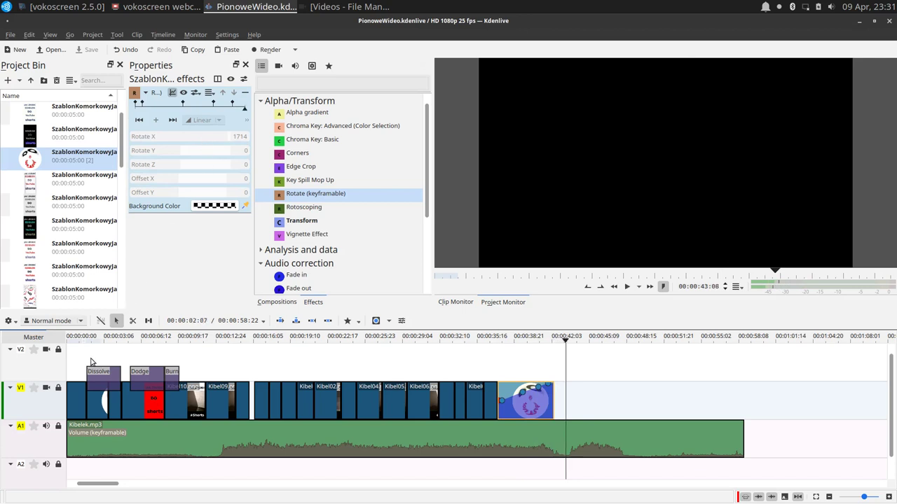
Inspect the Dissolve composition's settings and play the timeline's opening section to preview its transitions.
click(81, 361)
click(96, 361)
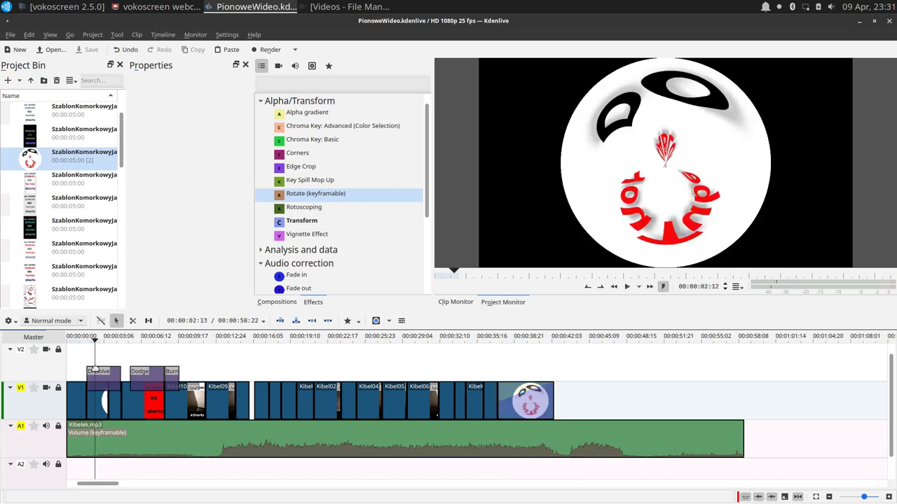
click(95, 376)
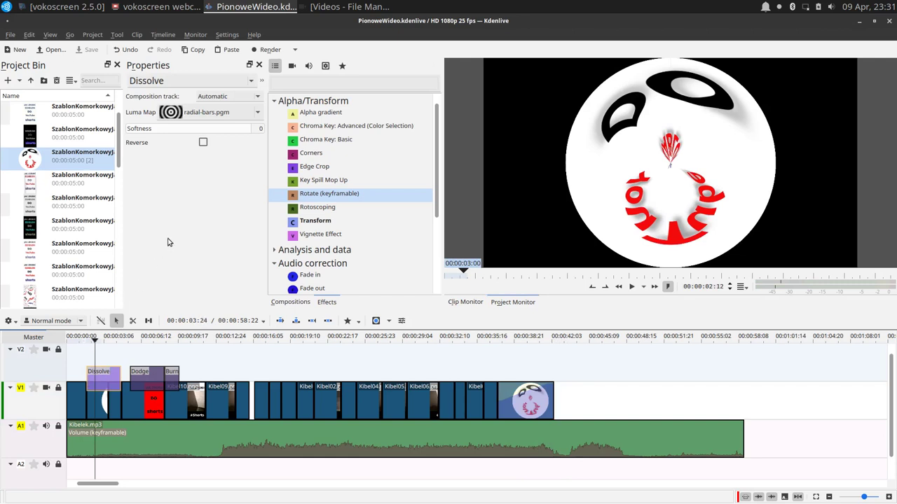
click(79, 357)
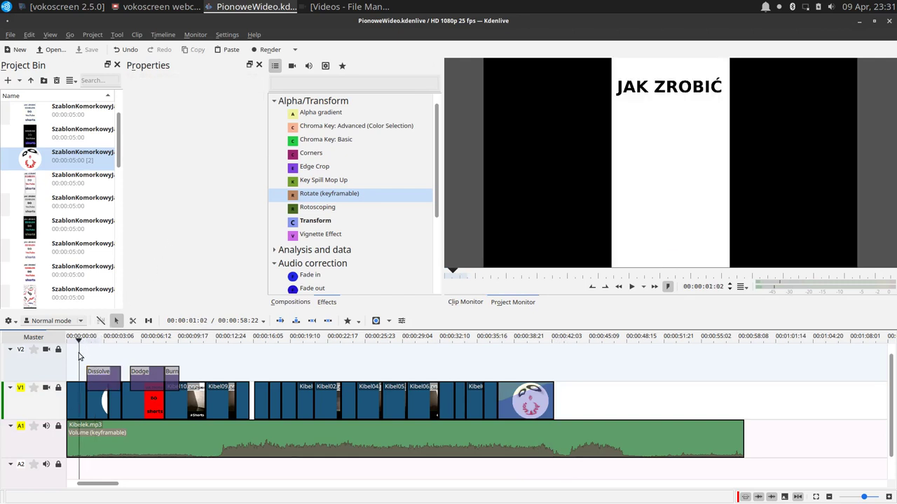
key(space)
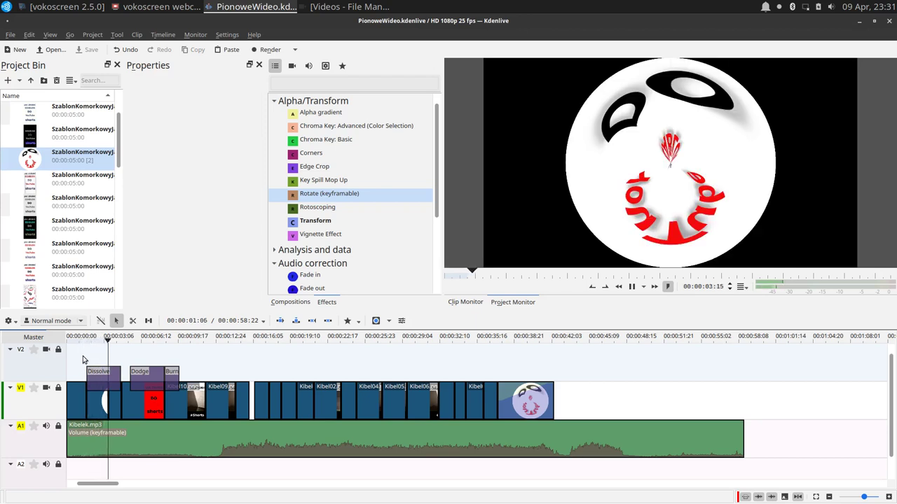
click(83, 356)
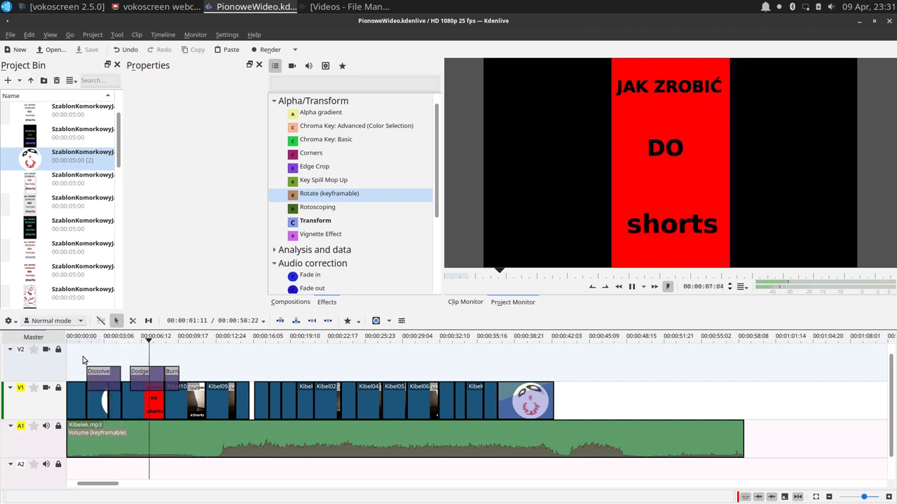
key(space)
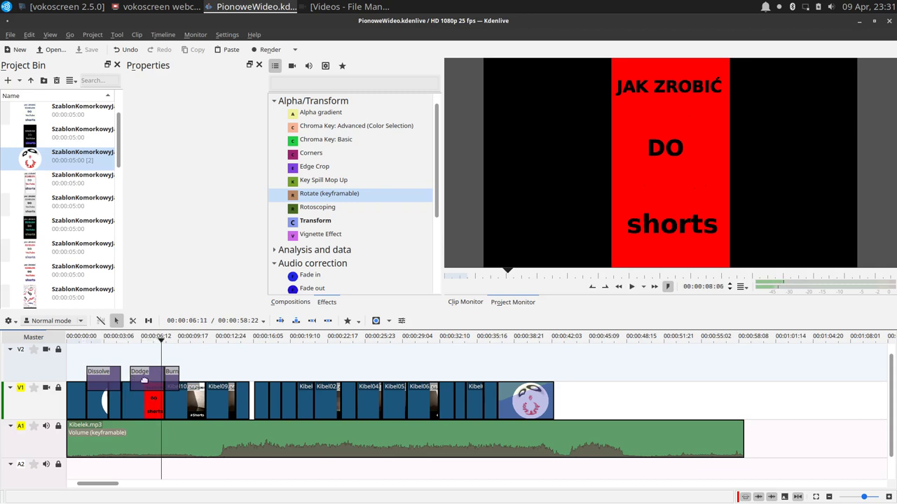
Inspect the Dodge composition's settings and the list of available composition types, keeping Dodge.
click(144, 378)
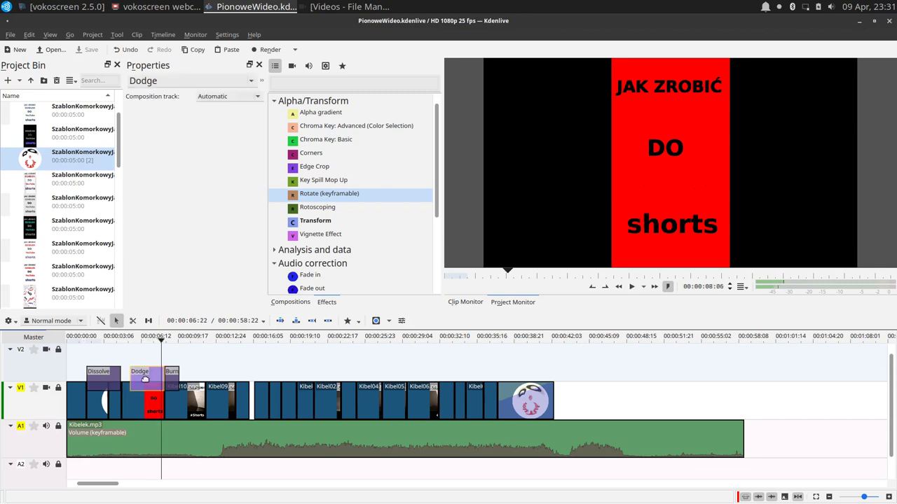
click(251, 84)
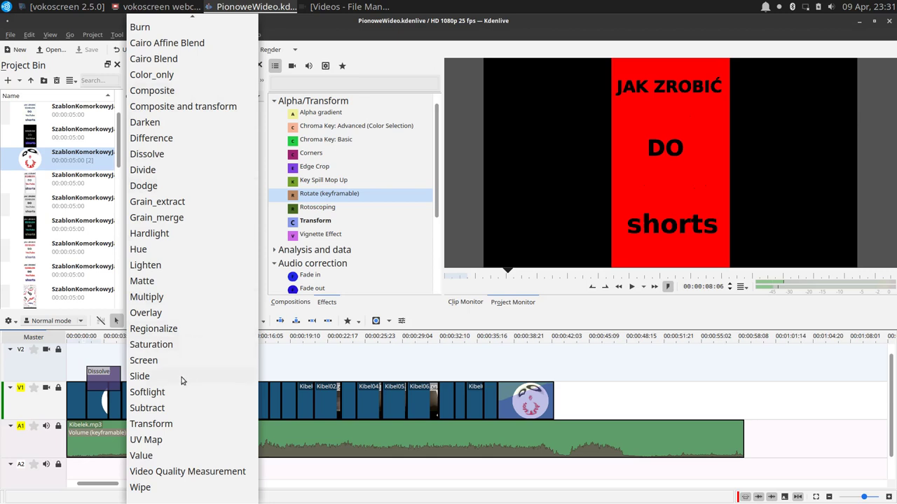
click(261, 238)
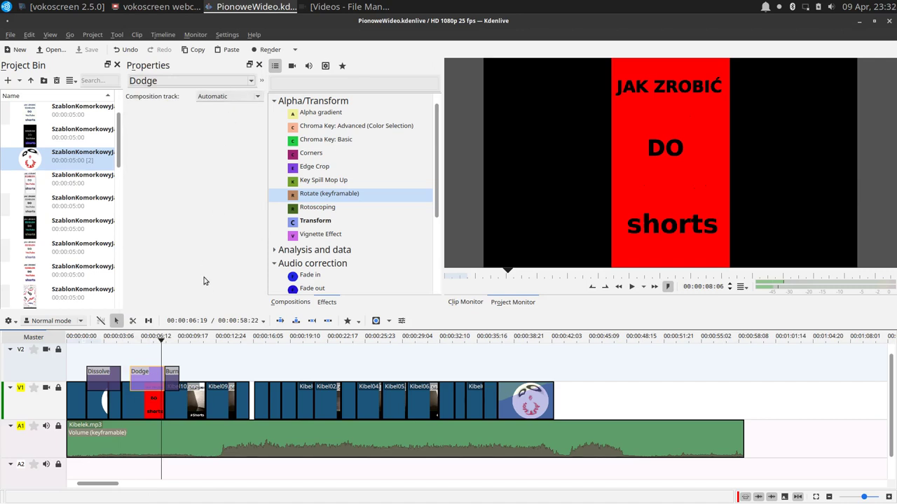
Set the softness of the Dissolve composition near the start of the timeline to 24.
click(96, 359)
click(100, 381)
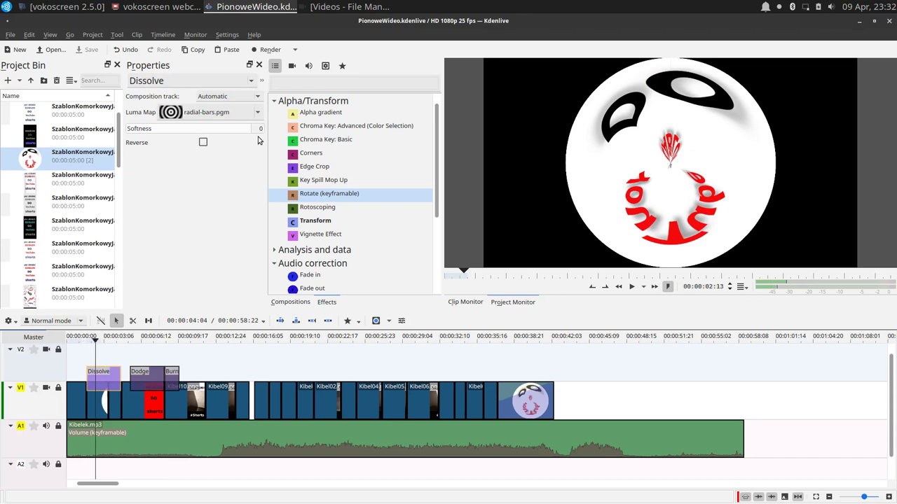
click(156, 129)
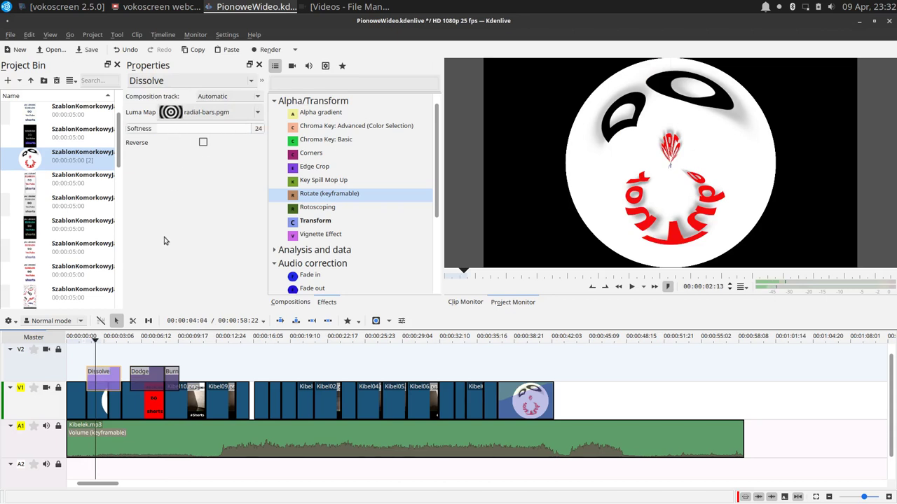
Play the opening section to check the softened Dissolve, and place the playhead on the last V1 clip at 00:00:38:16.
click(76, 355)
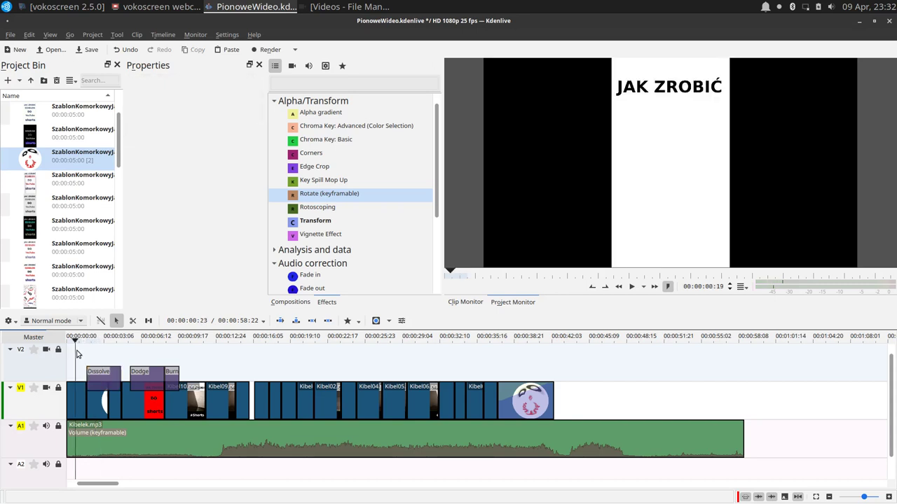
key(space)
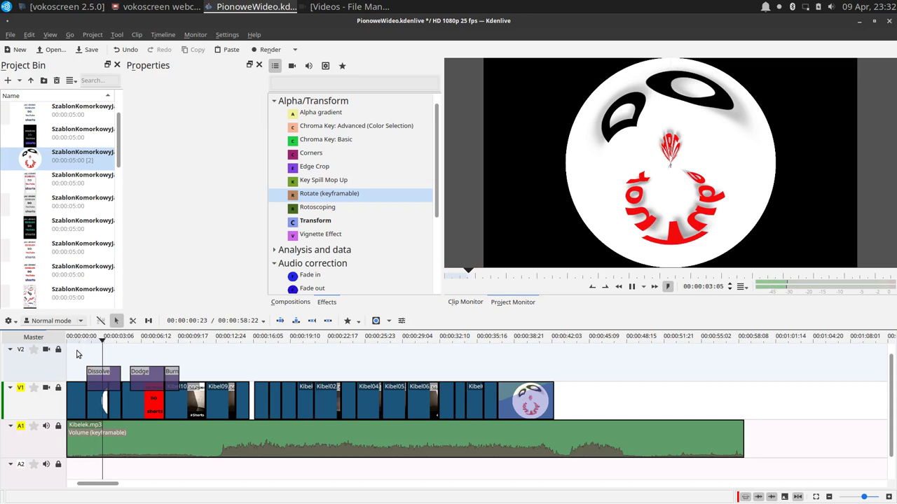
click(103, 383)
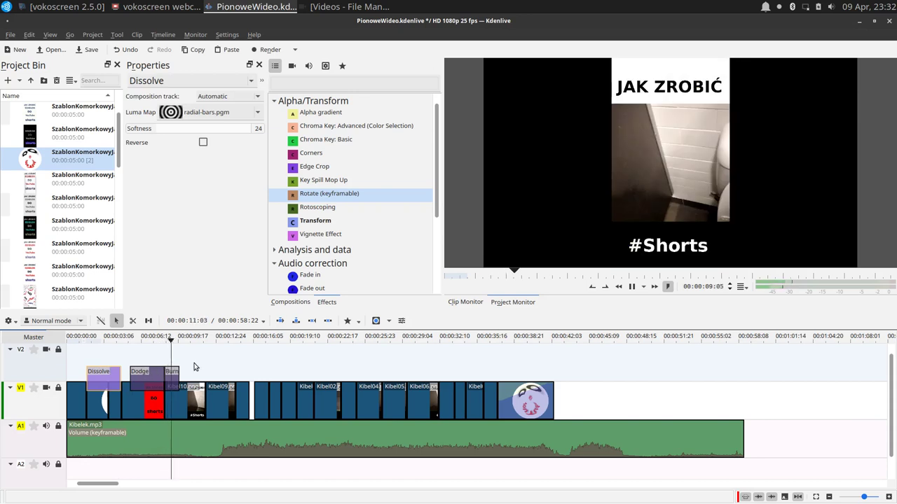
click(160, 358)
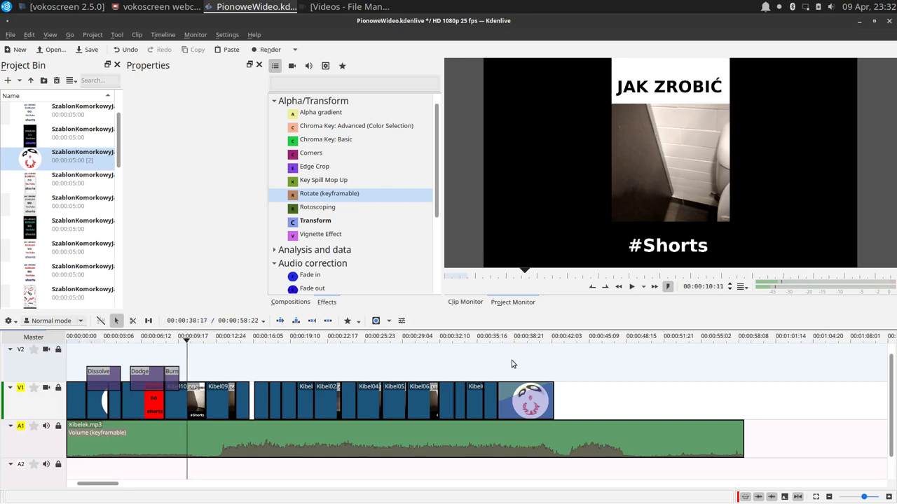
click(511, 363)
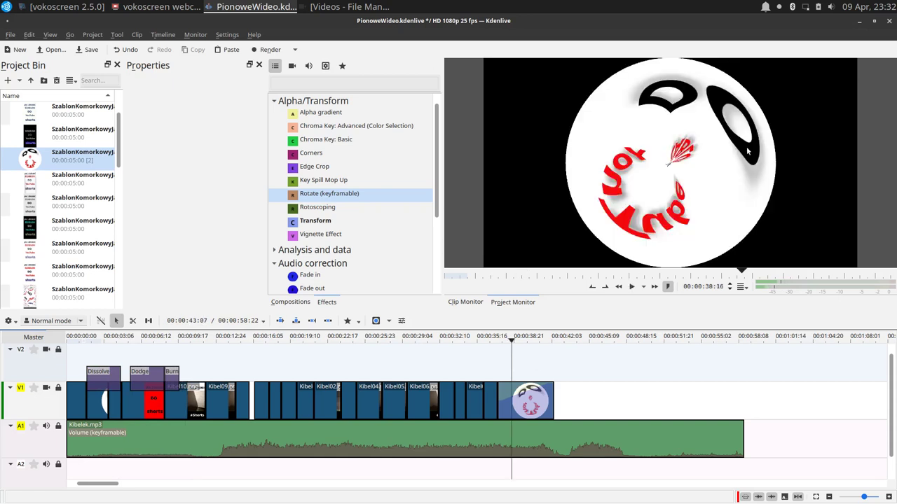
click(873, 24)
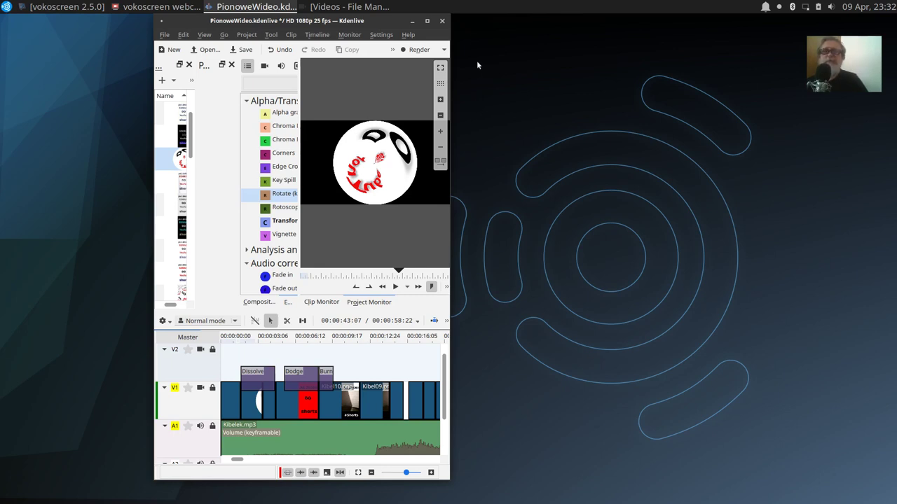
double_click(428, 22)
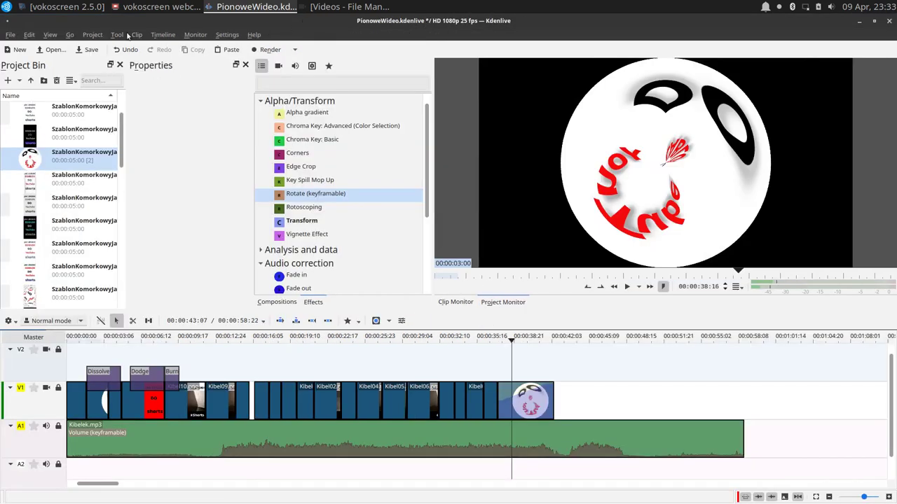
click(10, 35)
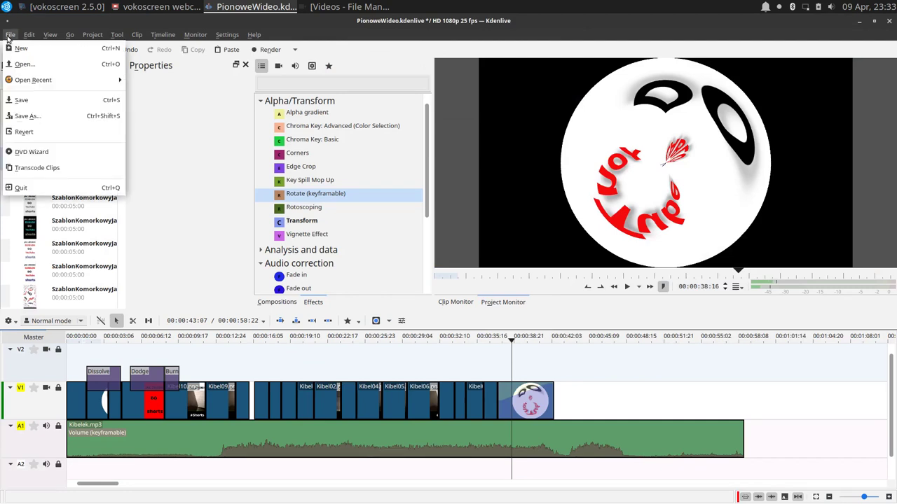
mouse_move(24, 38)
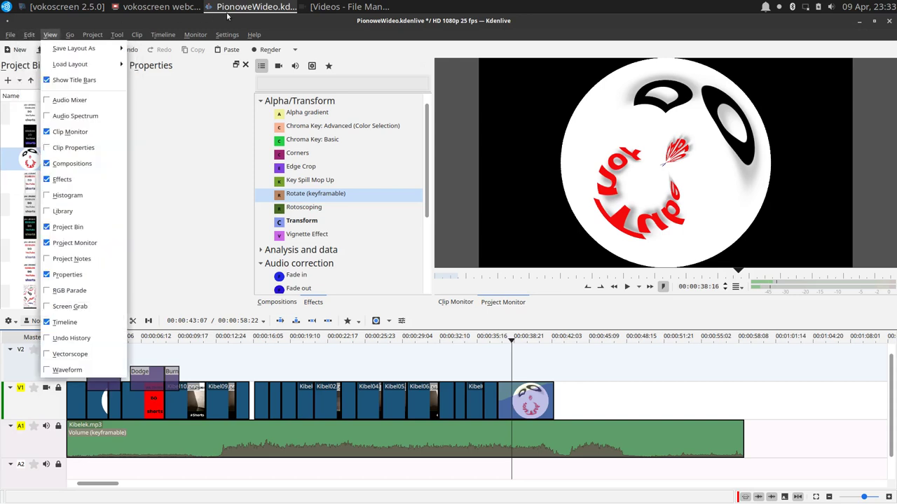
click(299, 26)
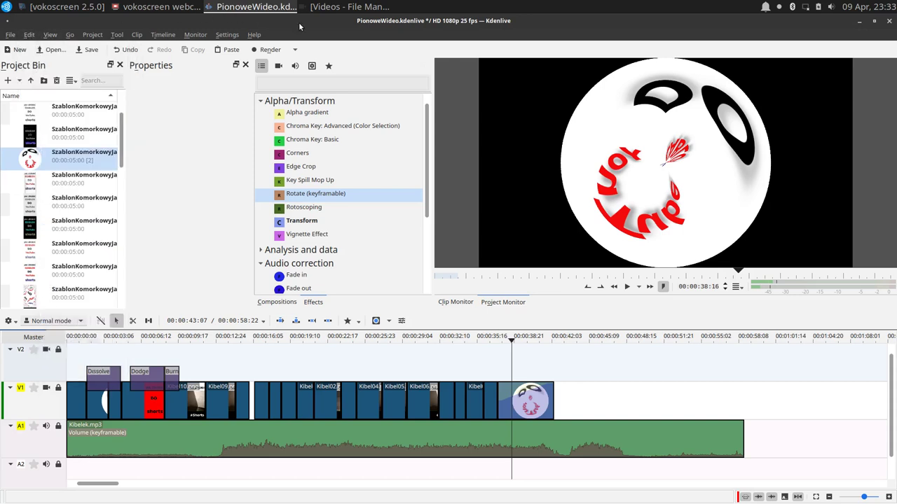
Examine the project's rendering options with the MP4 (H264/AAC) format selected, and close them without rendering.
click(262, 50)
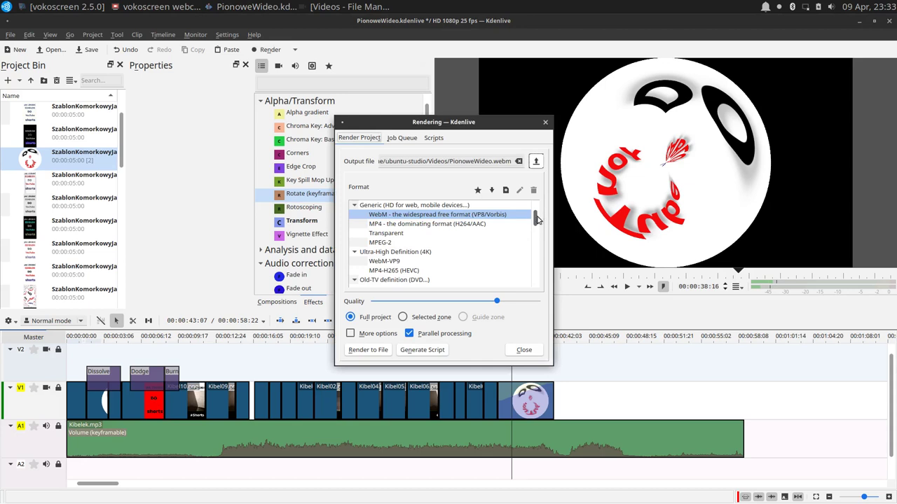
click(474, 224)
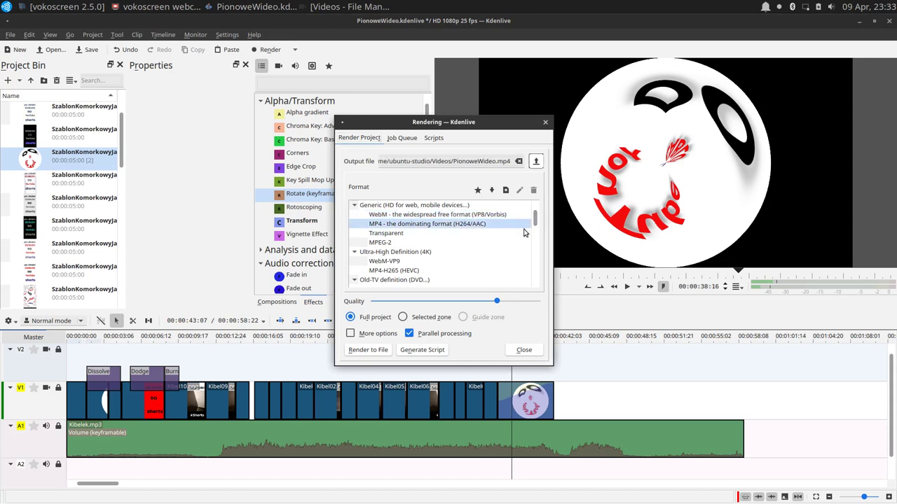
mouse_move(533, 223)
mouse_down()
mouse_move(536, 267)
mouse_move(535, 217)
mouse_up()
click(545, 121)
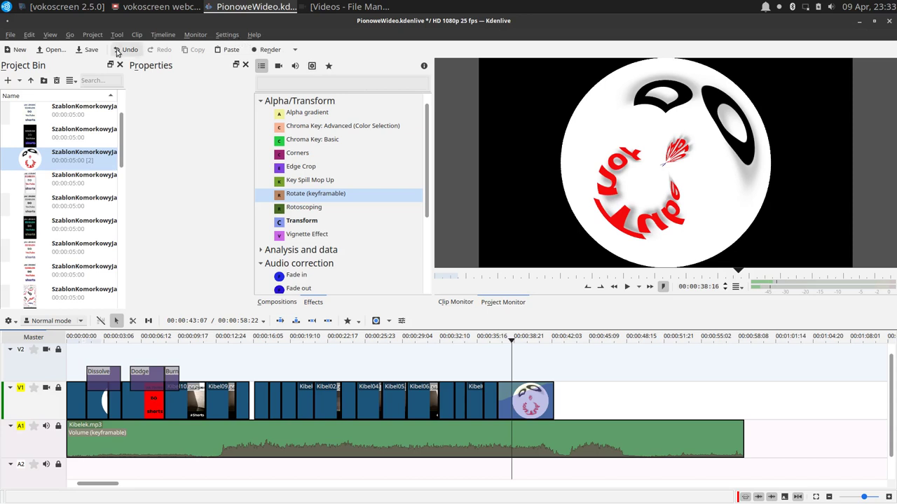
Examine the Vertical HD 30 fps and Vertical HD 60 fps profiles in the project settings, close them without applying, and un-maximize the editor window.
click(92, 35)
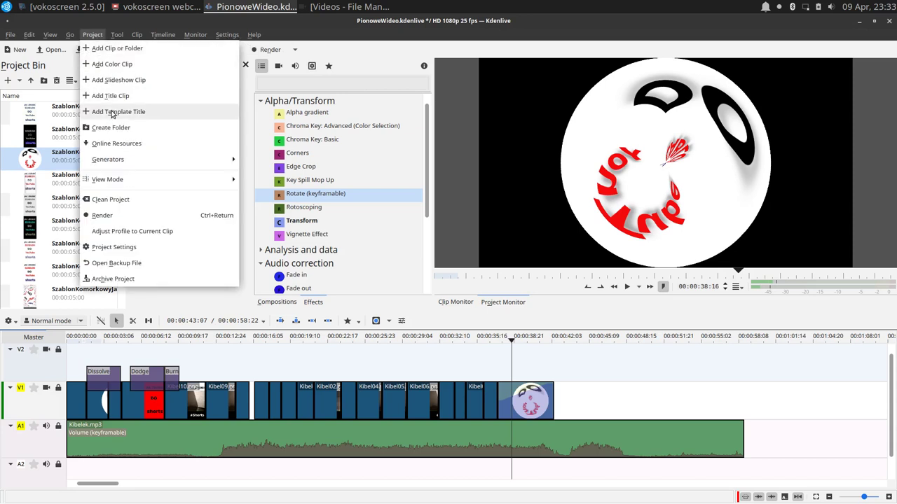
click(123, 248)
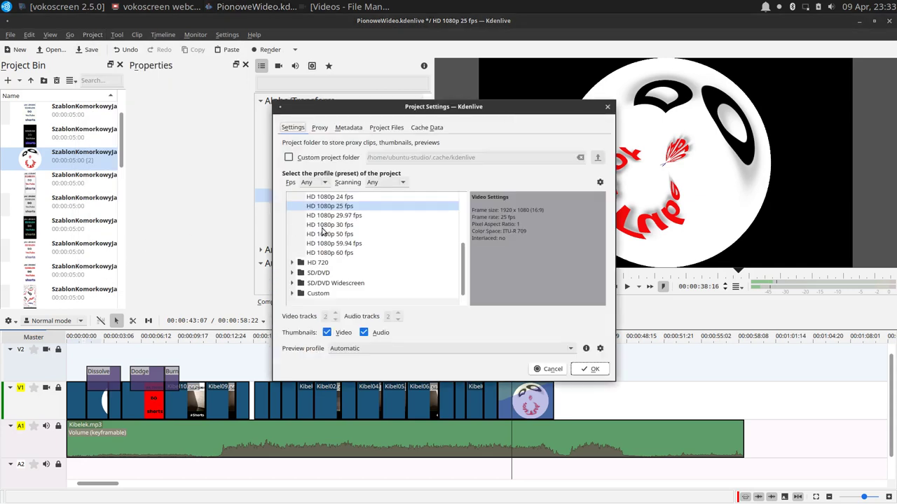
click(292, 294)
drag(463, 231, 459, 302)
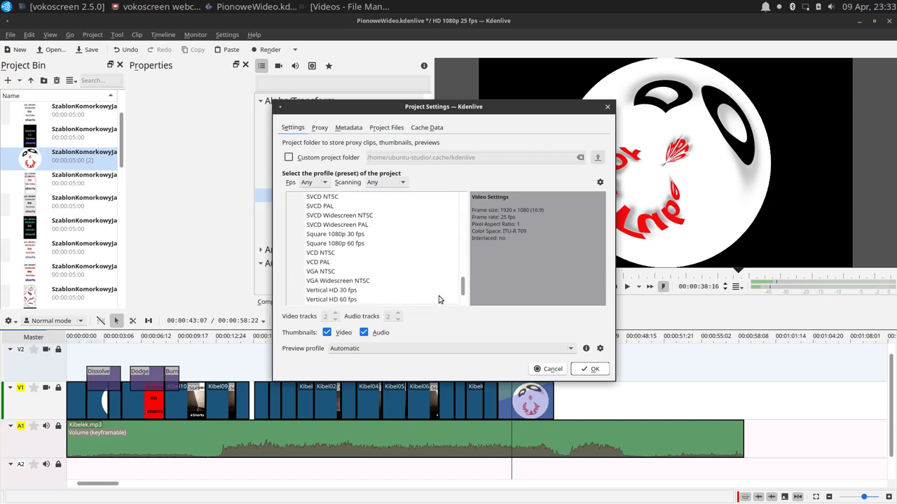
click(344, 293)
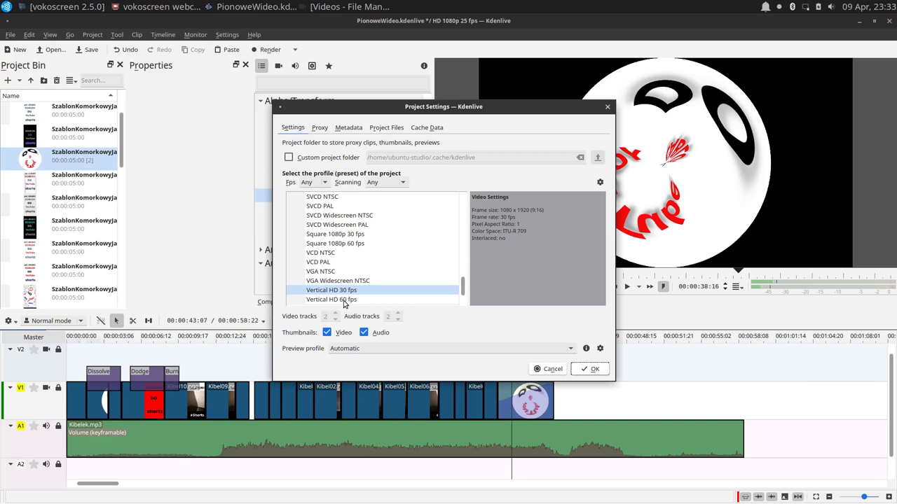
click(344, 301)
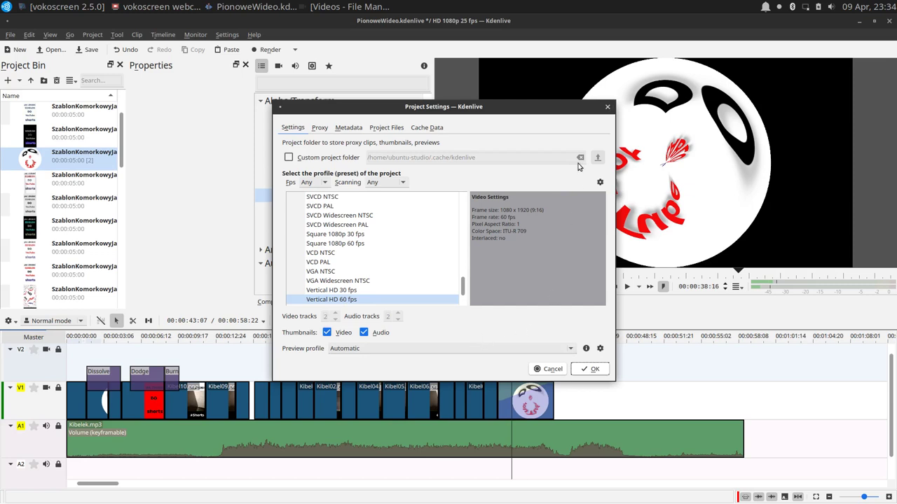
click(607, 108)
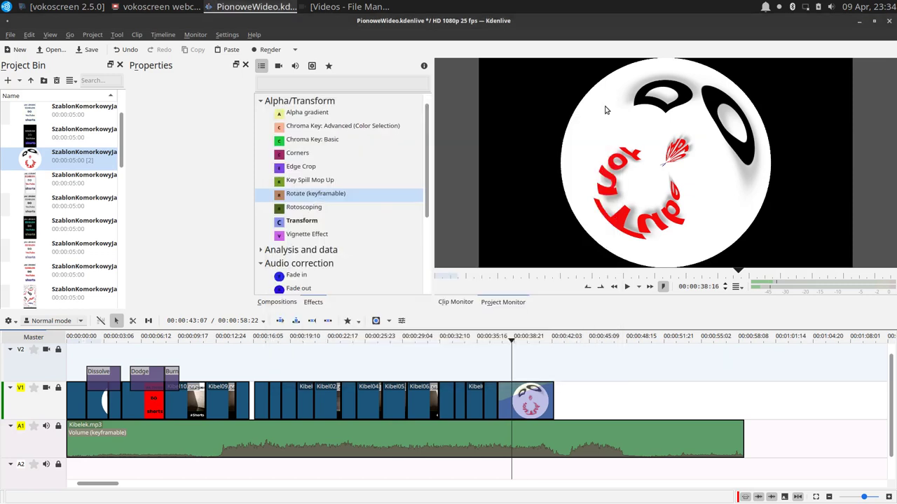
click(872, 22)
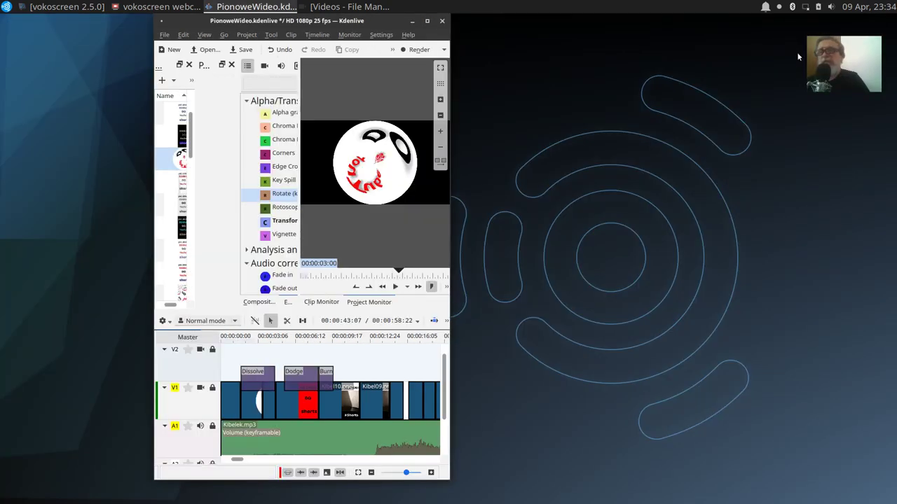